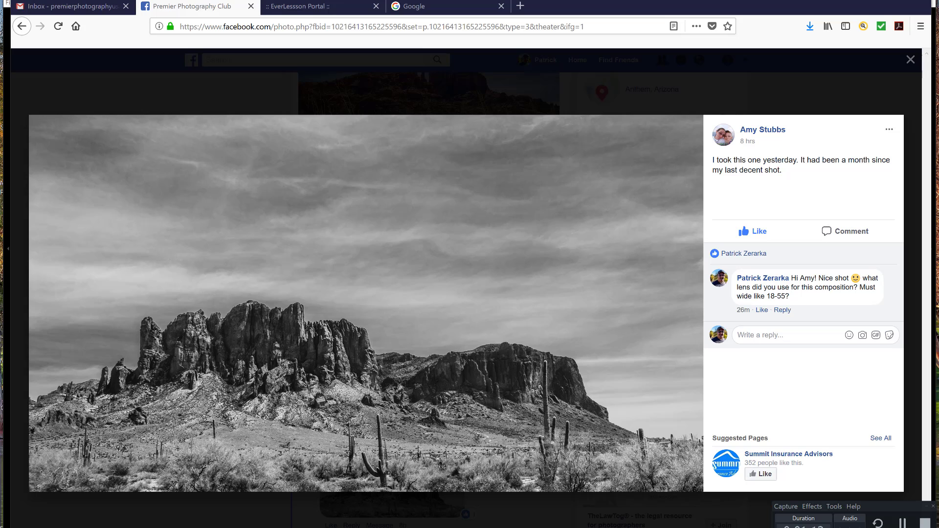
# Step: Switch to Lightroom Classic and open the desert mountain photo in the Develop module with an enlarged image area
pyautogui.hotkey('alt', 'Tab')
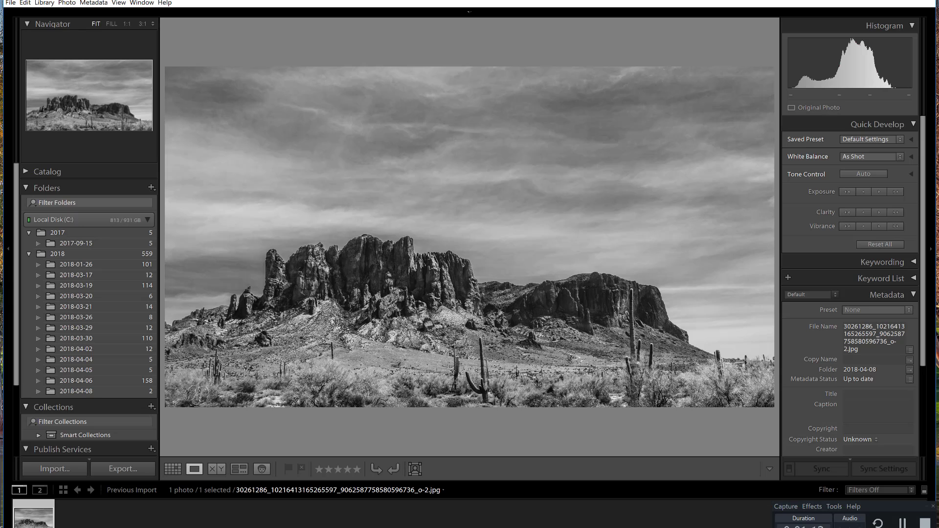
pyautogui.click(11, 250)
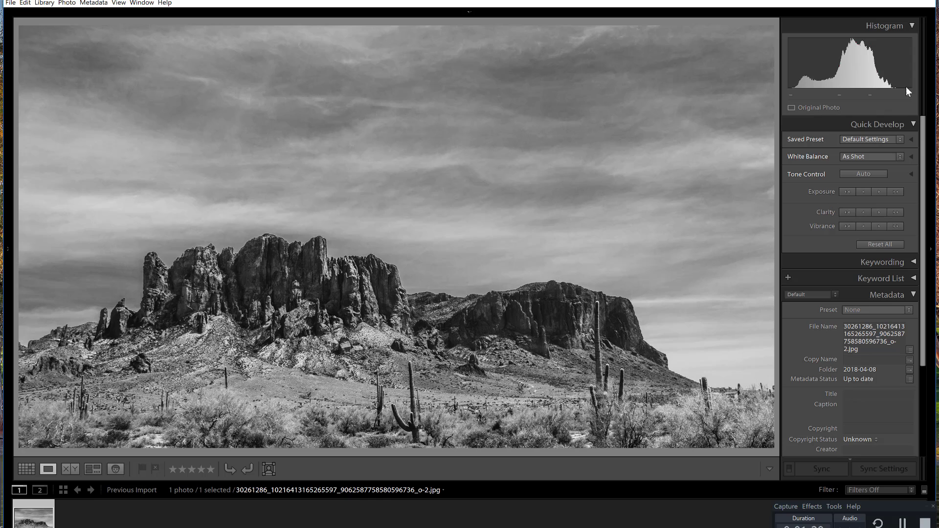
pyautogui.press('F5')
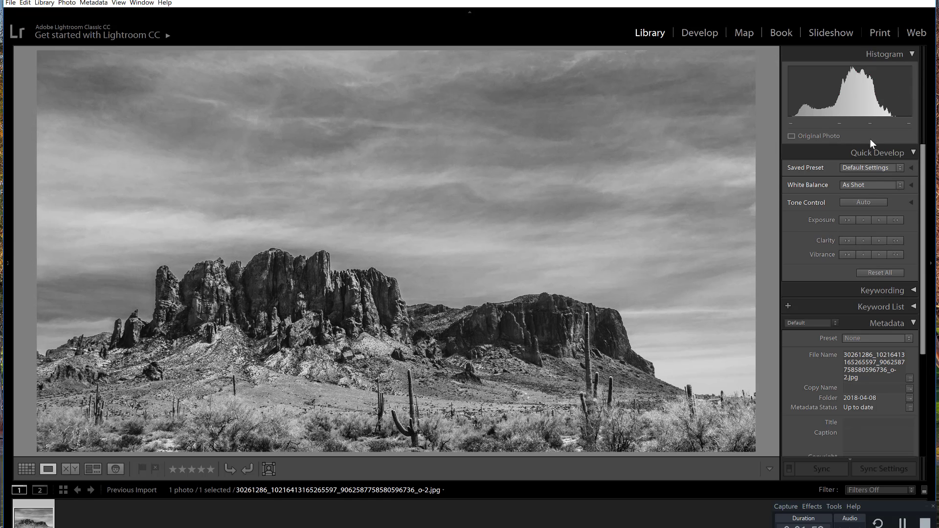
pyautogui.click(694, 34)
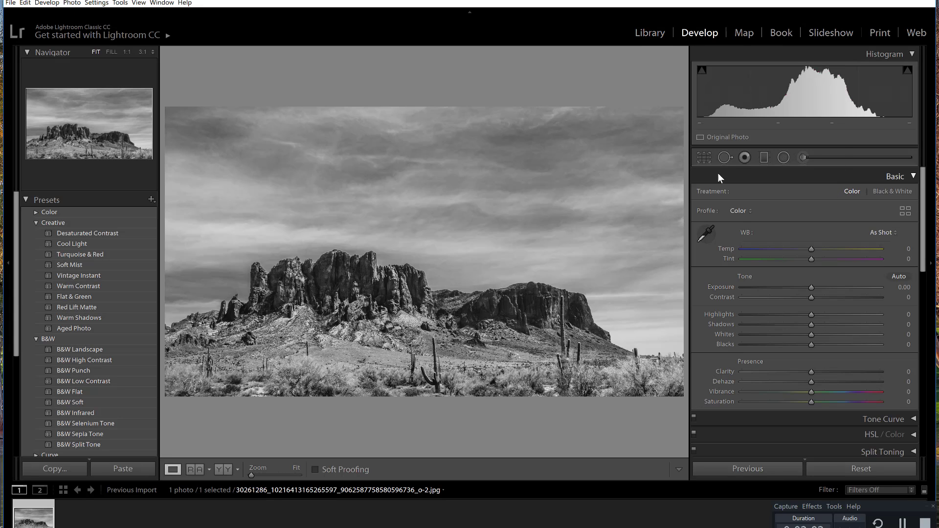
pyautogui.click(9, 264)
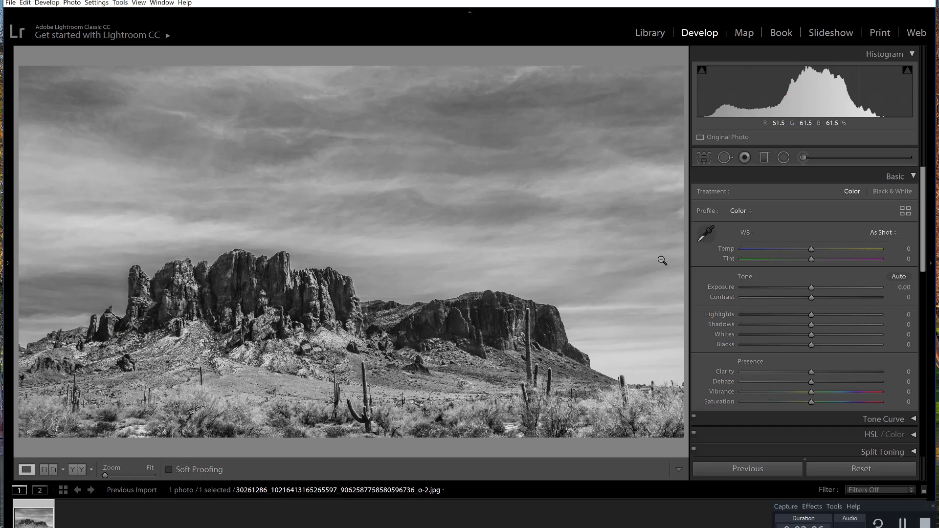
# Step: Crop the photo to a wider format around the mountain, trimming much of the sky and both sides
pyautogui.click(704, 160)
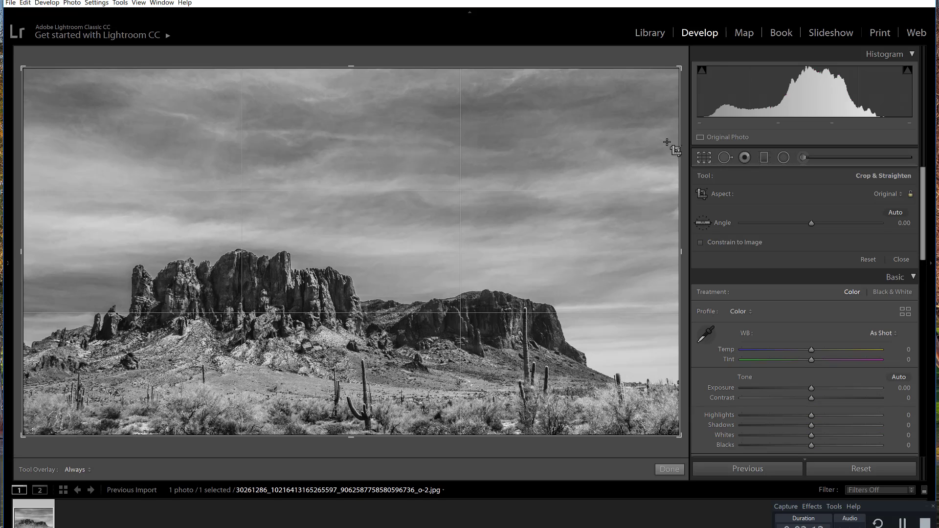
pyautogui.moveTo(679, 68); pyautogui.dragTo(636, 117)
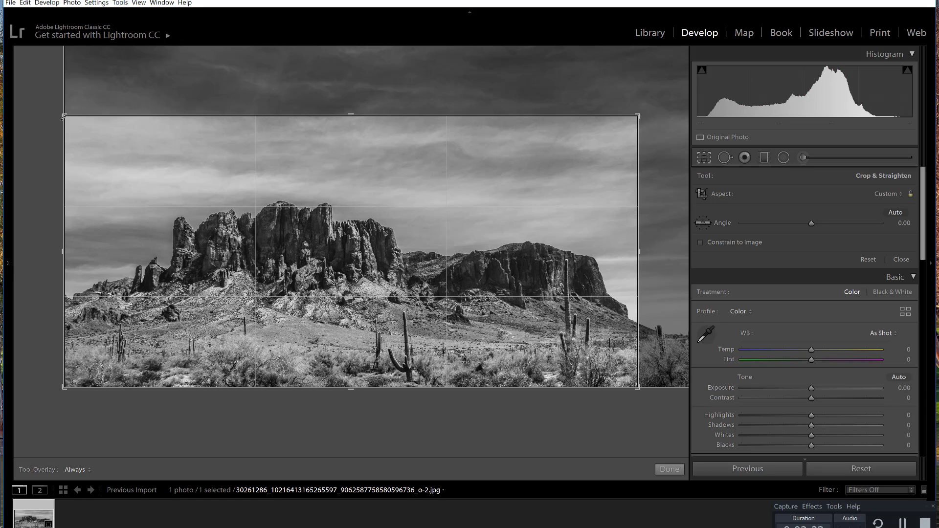
pyautogui.moveTo(63, 117); pyautogui.dragTo(95, 126)
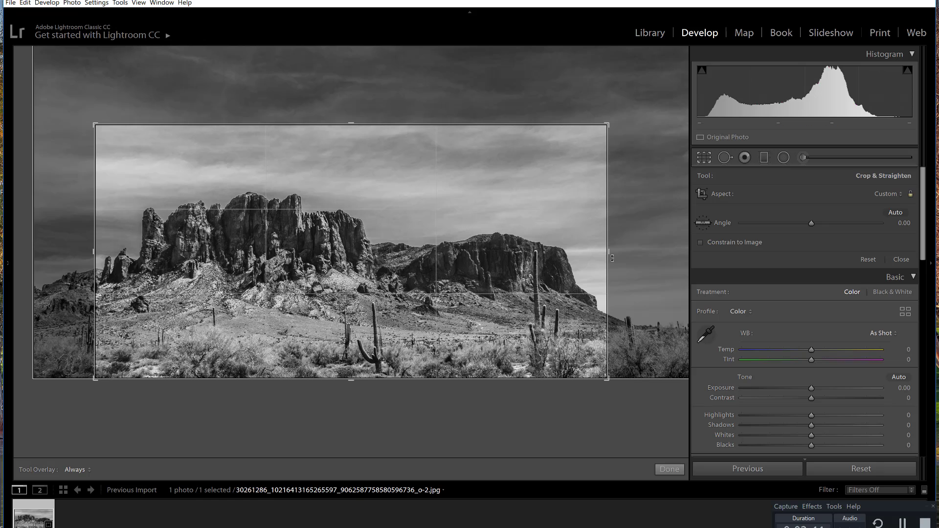
pyautogui.moveTo(608, 252); pyautogui.dragTo(606, 252)
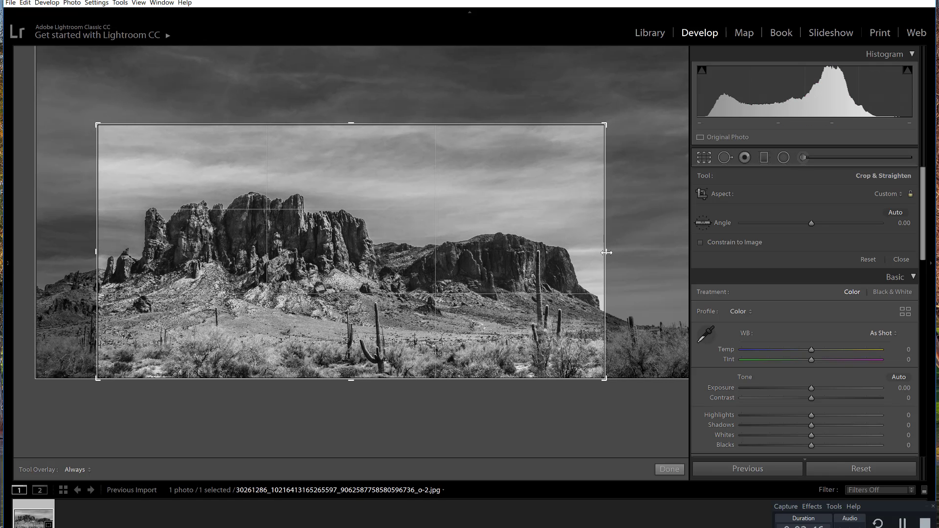
pyautogui.press('Return')
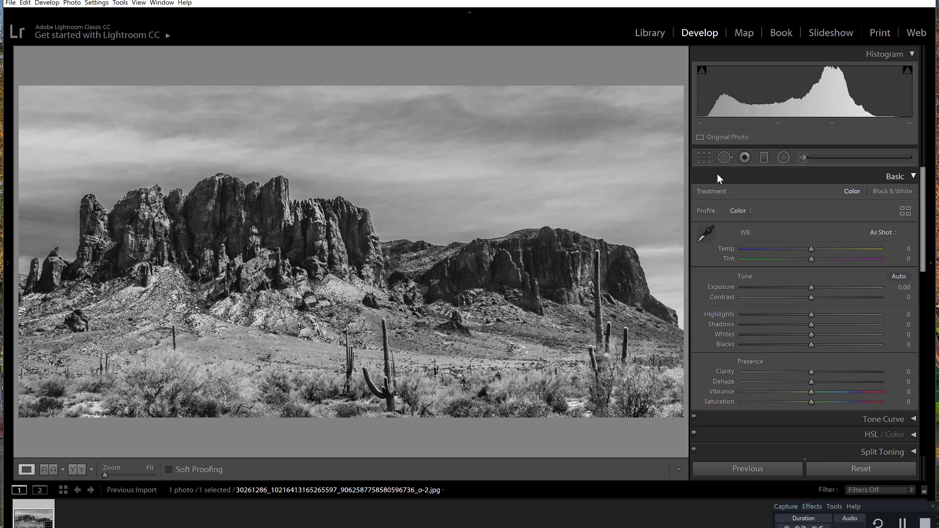
# Step: Straighten the photo to an angle of -0.73 along a reference line across the mountain and slightly enlarge the crop
pyautogui.click(705, 160)
pyautogui.click(703, 223)
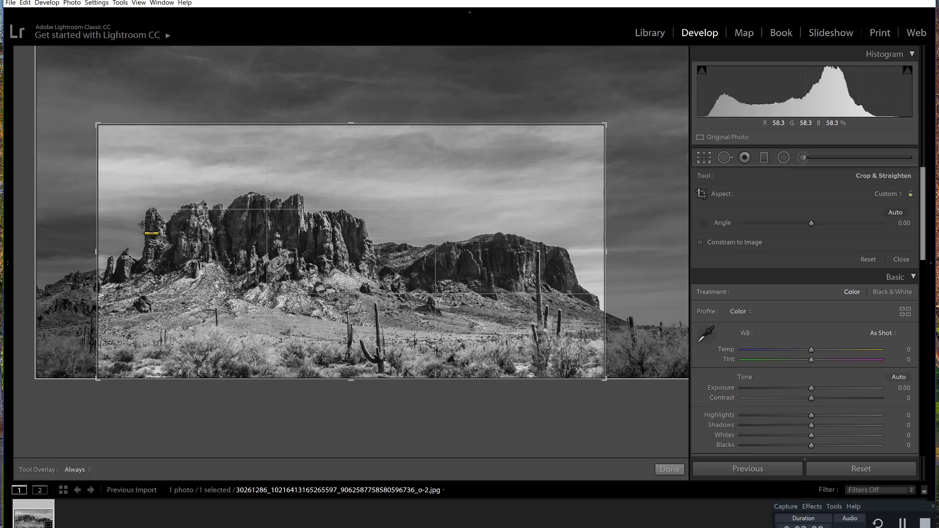
pyautogui.moveTo(122, 223); pyautogui.dragTo(578, 229)
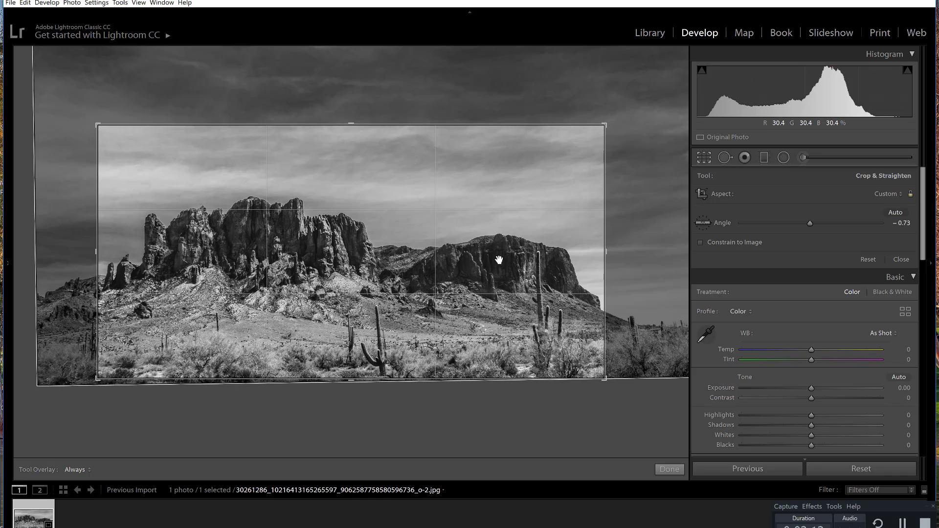
pyautogui.moveTo(605, 379)
pyautogui.mouseDown()
pyautogui.moveTo(596, 378)
pyautogui.moveTo(607, 381)
pyautogui.mouseUp()
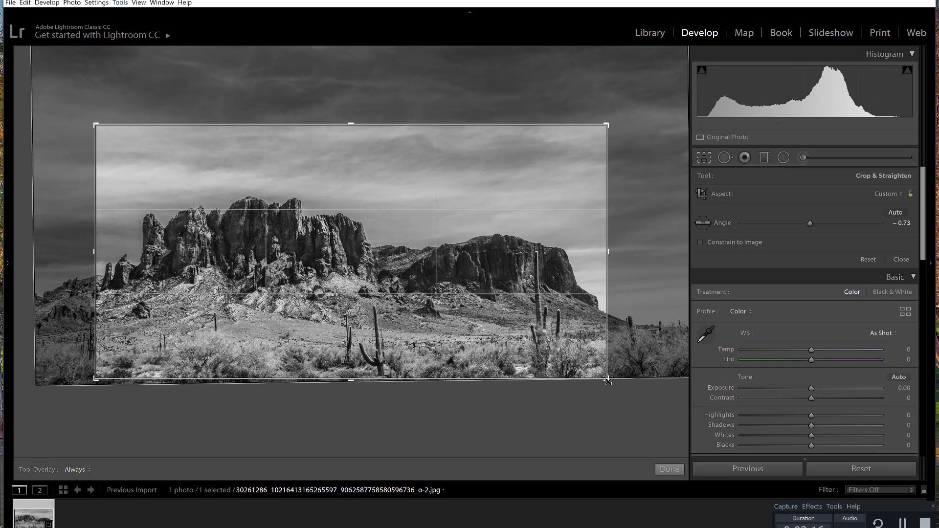
pyautogui.click(667, 468)
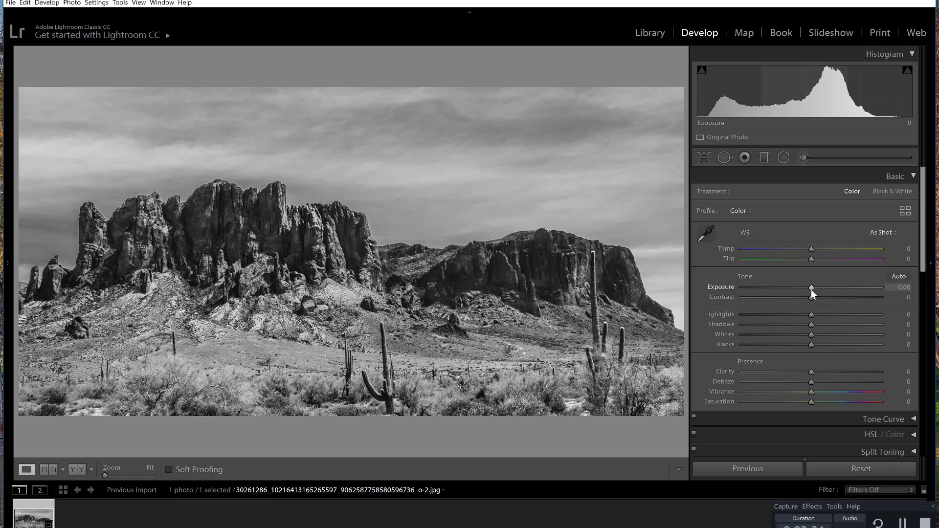
# Step: Set Exposure to -0.30, Highlights -49, Shadows +36, Whites +63, Blacks -44, Clarity +10 and Dehaze +6
pyautogui.moveTo(810, 290); pyautogui.dragTo(806, 292)
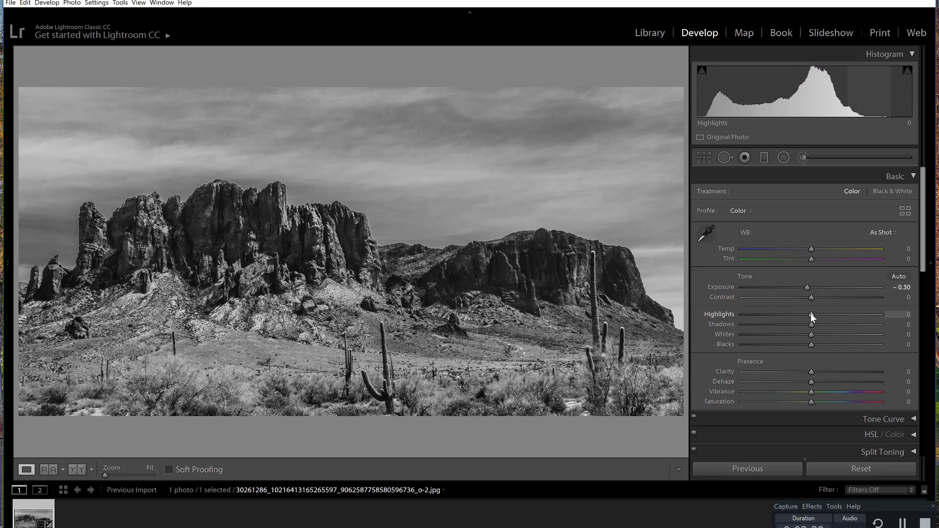
pyautogui.moveTo(811, 314); pyautogui.dragTo(834, 328)
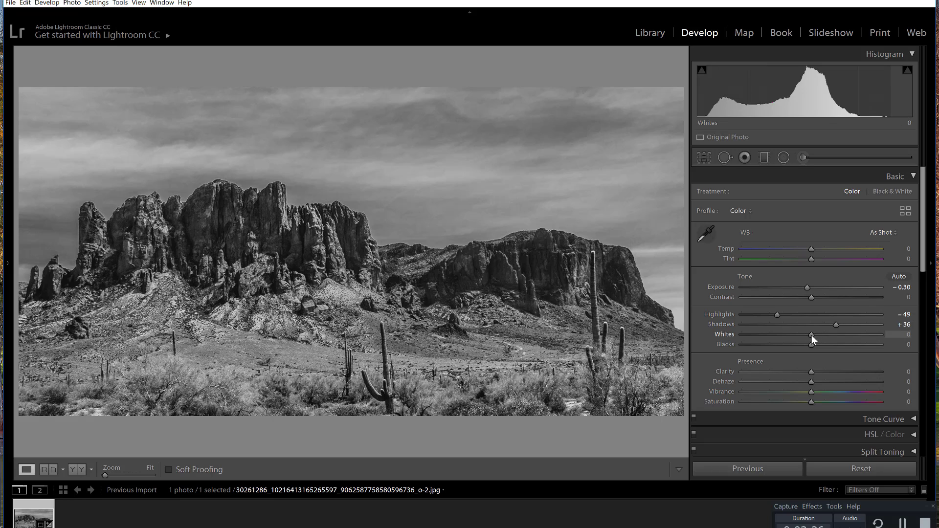
pyautogui.moveTo(811, 336); pyautogui.dragTo(818, 373)
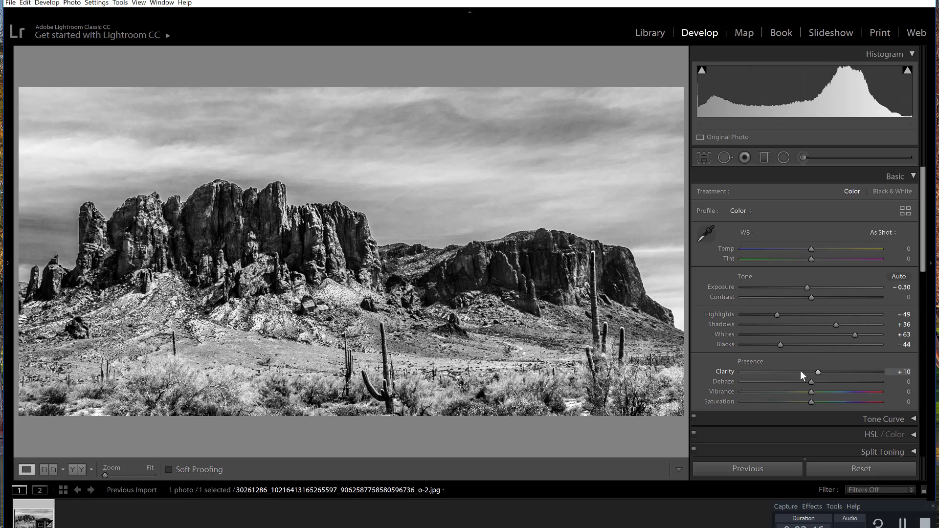
pyautogui.scroll(-2, 836, 365)
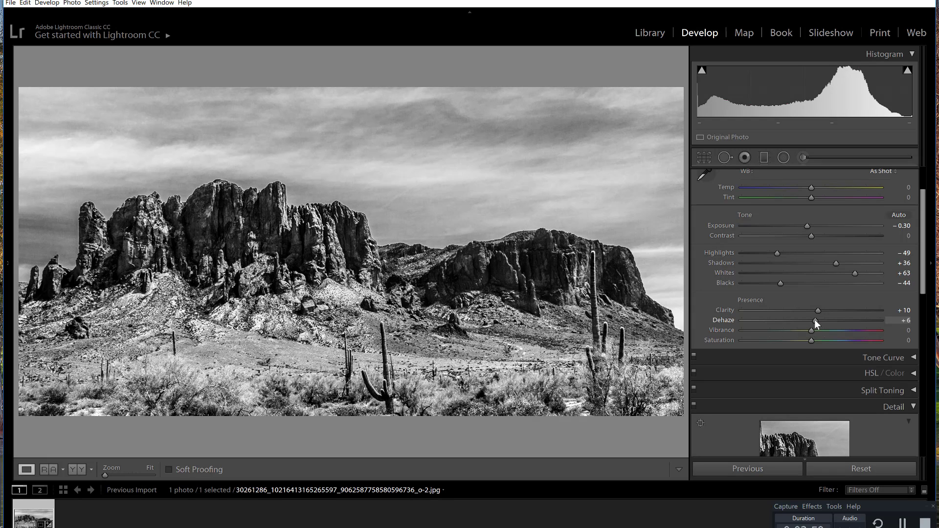
# Step: Set the sharpening Amount to 25 with Masking at 22, and Luminance noise reduction to 16
pyautogui.scroll(-4, 821, 371)
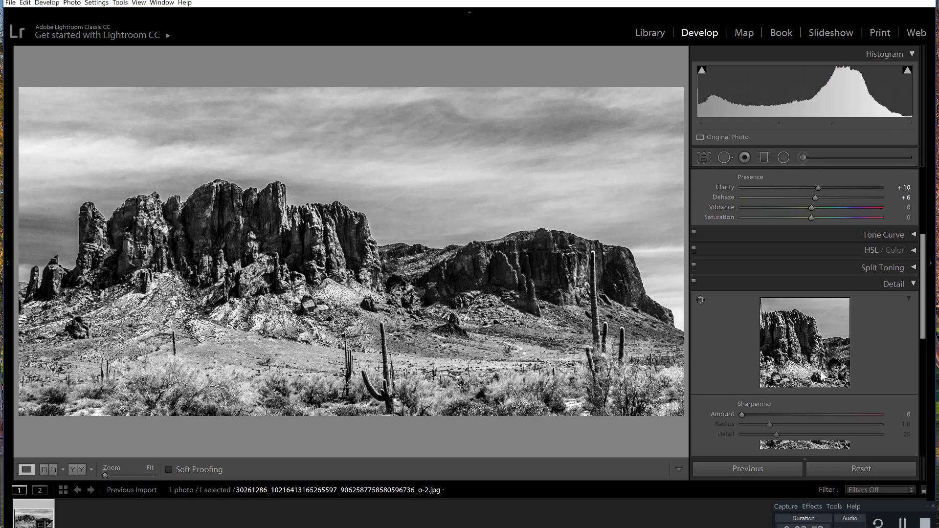
pyautogui.scroll(-2, 869, 371)
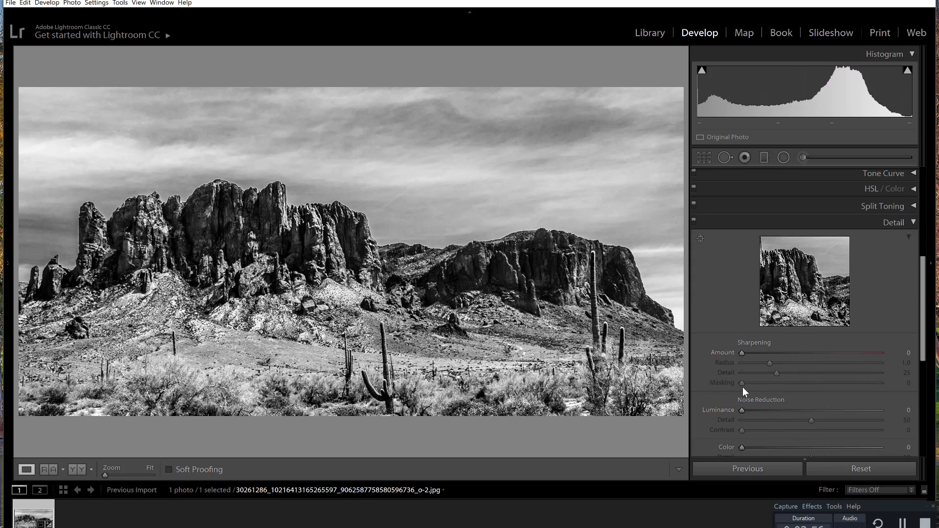
pyautogui.press('alt')
pyautogui.moveTo(745, 353); pyautogui.dragTo(761, 384)
pyautogui.press('alt')
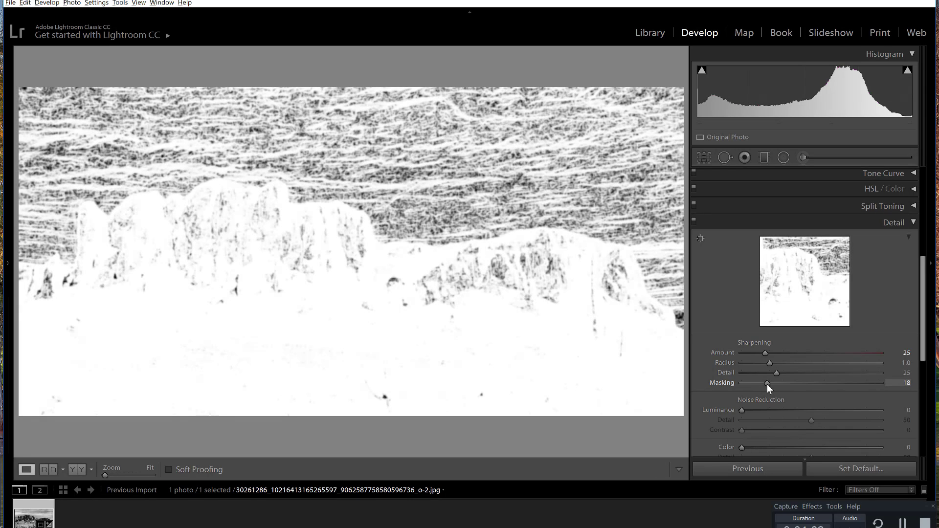
pyautogui.moveTo(767, 384); pyautogui.dragTo(758, 407)
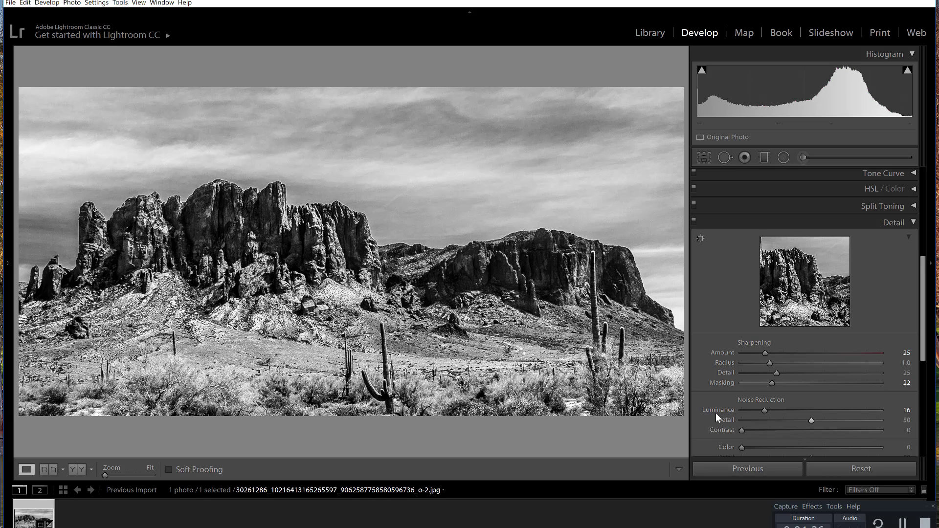
pyautogui.scroll(-3, 714, 412)
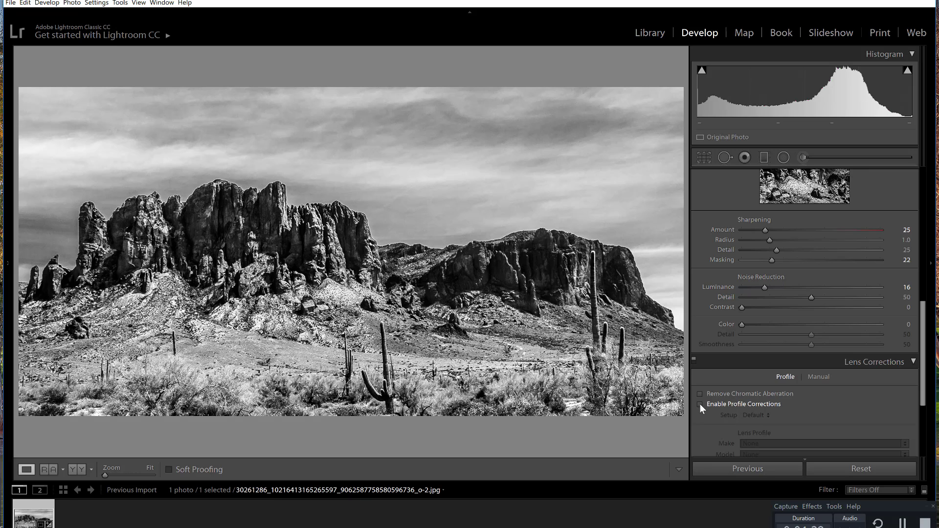
pyautogui.click(699, 404)
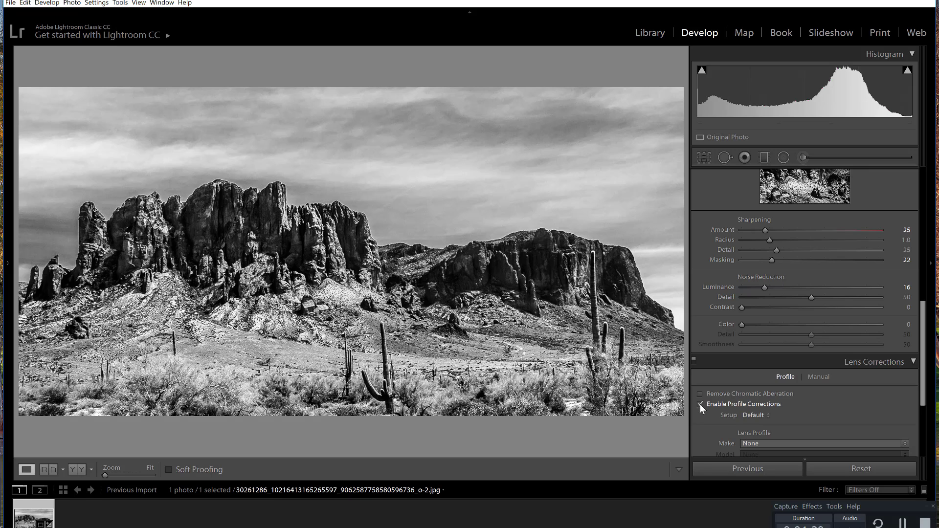
pyautogui.click(700, 403)
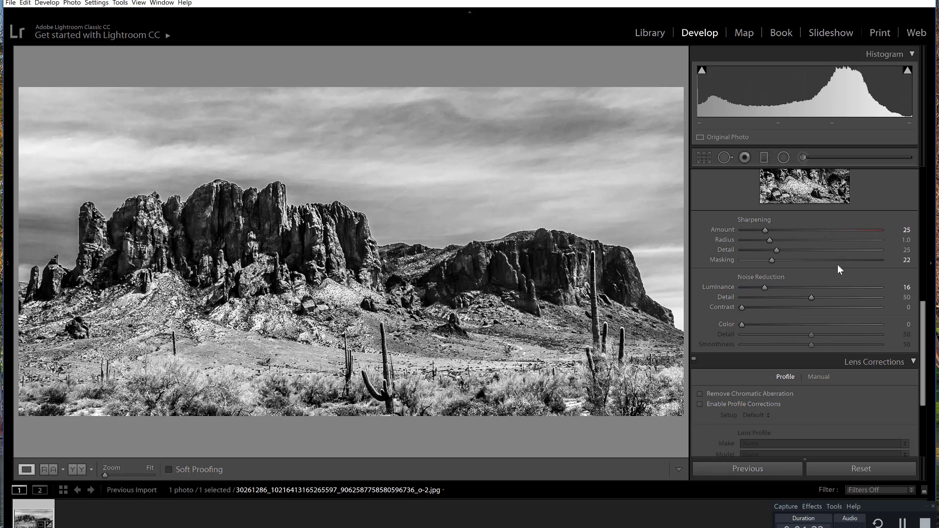
# Step: Place a graduated filter from the sky down over the mountain tops and give it a Luminance range mask
pyautogui.click(763, 158)
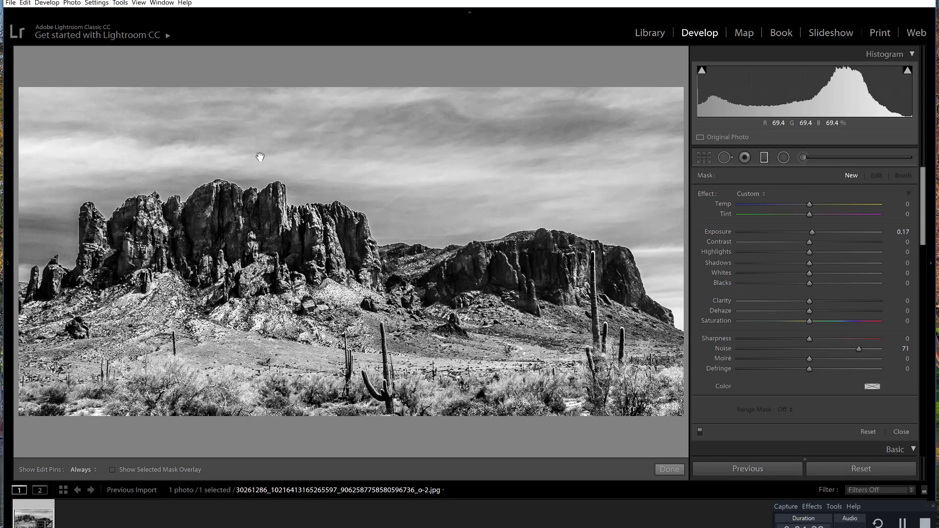
pyautogui.moveTo(260, 157)
pyautogui.mouseDown()
pyautogui.moveTo(249, 191)
pyautogui.moveTo(255, 241)
pyautogui.mouseUp()
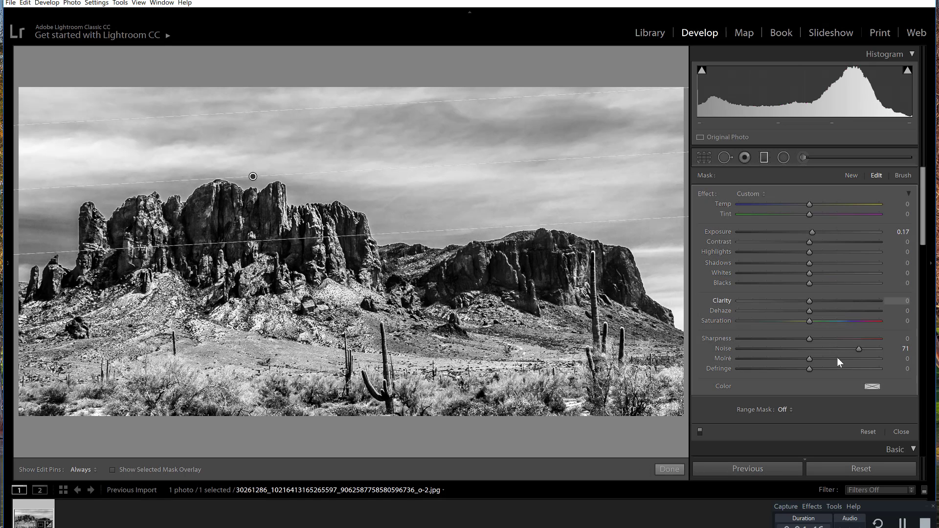
pyautogui.click(788, 410)
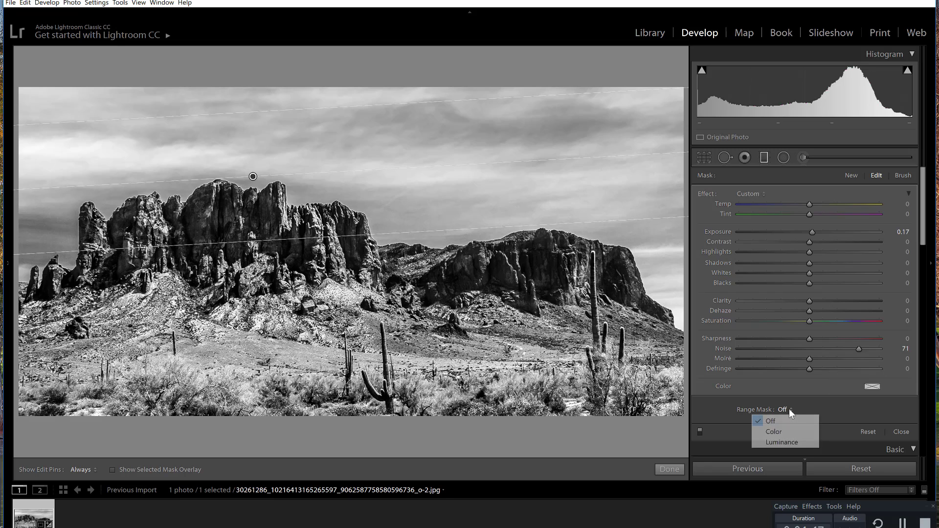
pyautogui.click(790, 443)
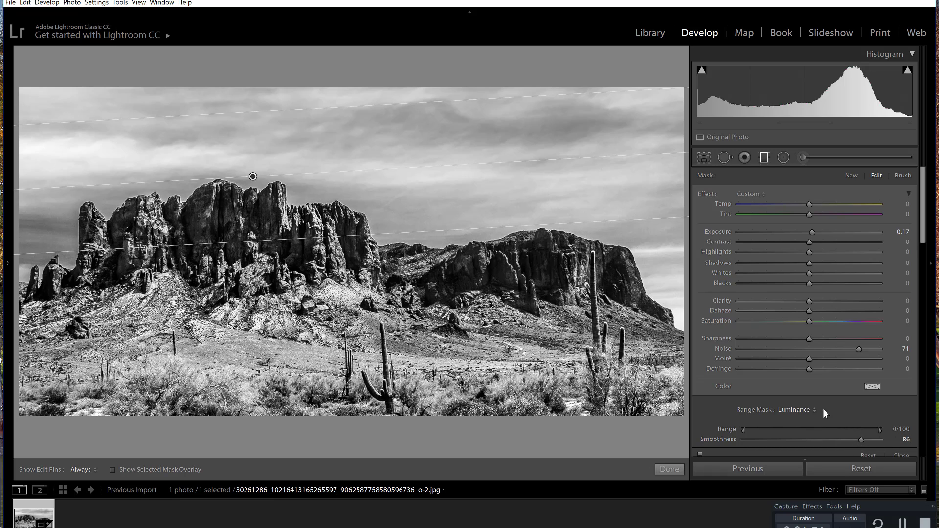
# Step: Limit the graduated filter's luminance range to 82/100, using the mask preview to isolate the sky
pyautogui.moveTo(743, 428); pyautogui.dragTo(839, 433)
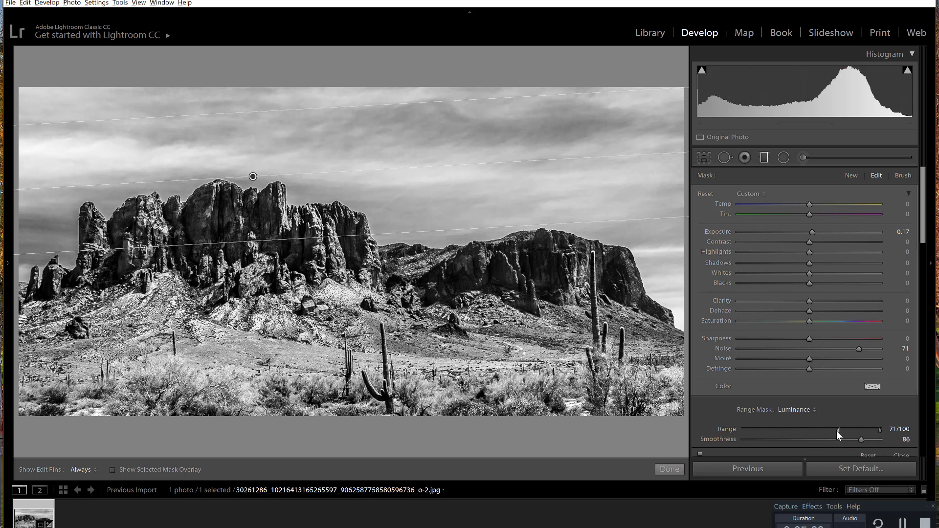
pyautogui.moveTo(835, 430); pyautogui.dragTo(732, 427)
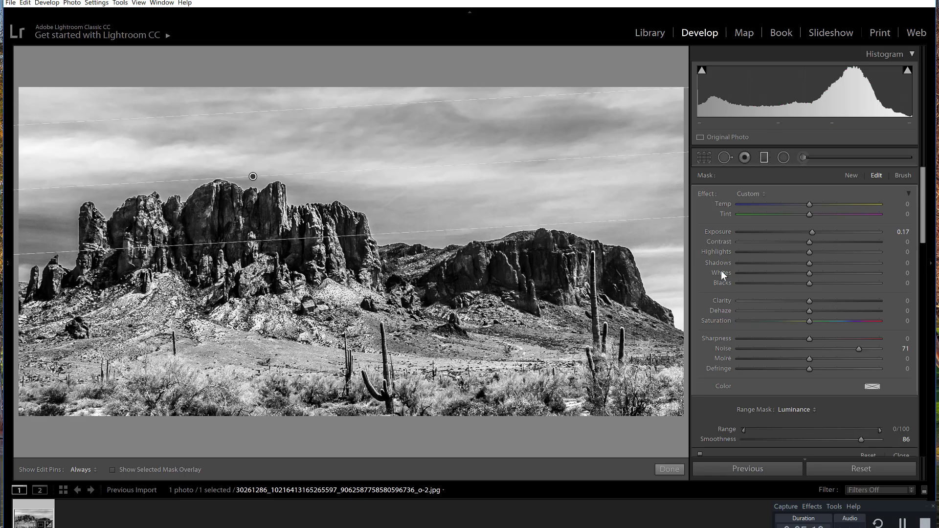
pyautogui.press('alt')
pyautogui.moveTo(743, 430); pyautogui.dragTo(839, 433)
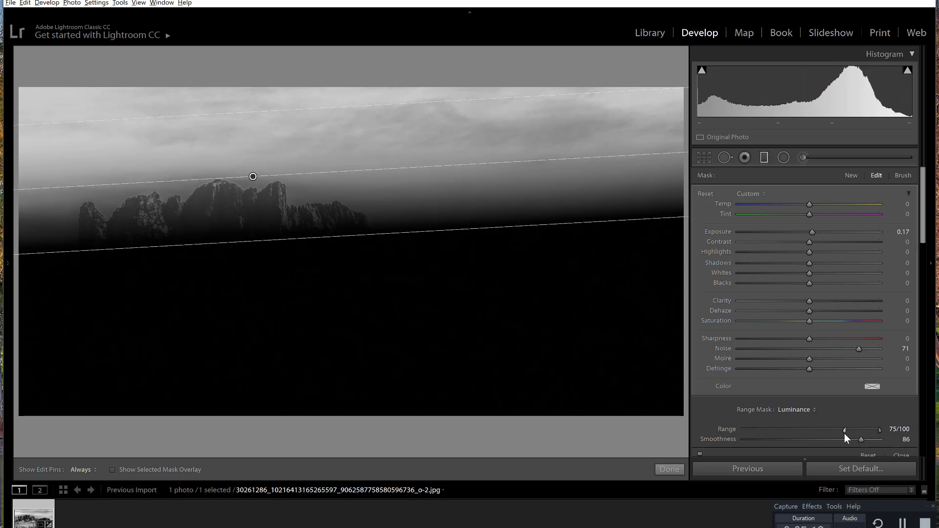
pyautogui.moveTo(844, 433); pyautogui.dragTo(852, 437)
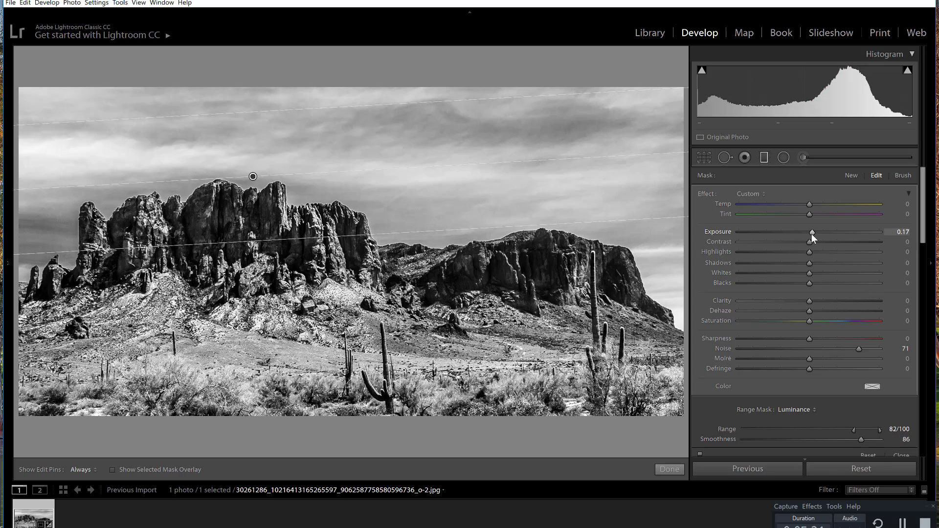
# Step: Set the graduated filter's Exposure to -0.83, and tilt and shift the gradient up and slightly left over the sky
pyautogui.moveTo(811, 234); pyautogui.dragTo(793, 235)
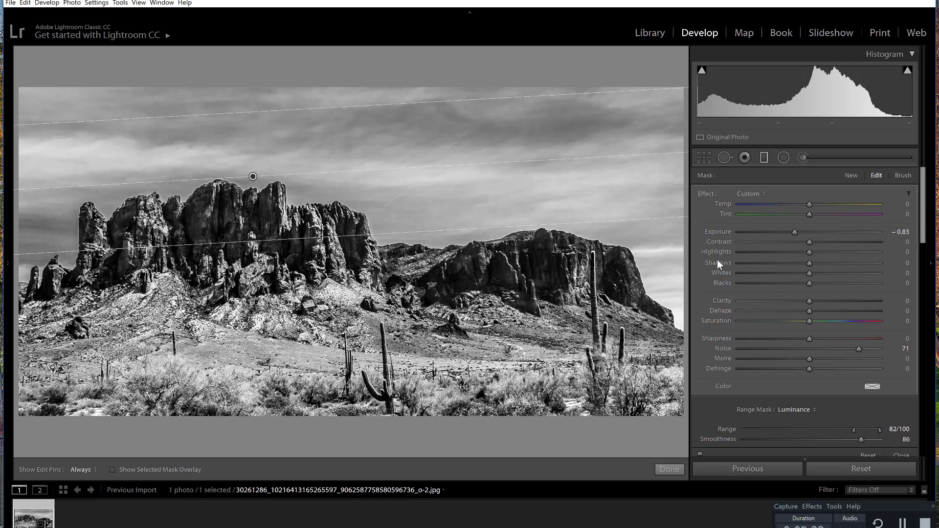
pyautogui.moveTo(409, 168); pyautogui.dragTo(411, 145)
pyautogui.moveTo(248, 175); pyautogui.dragTo(241, 166)
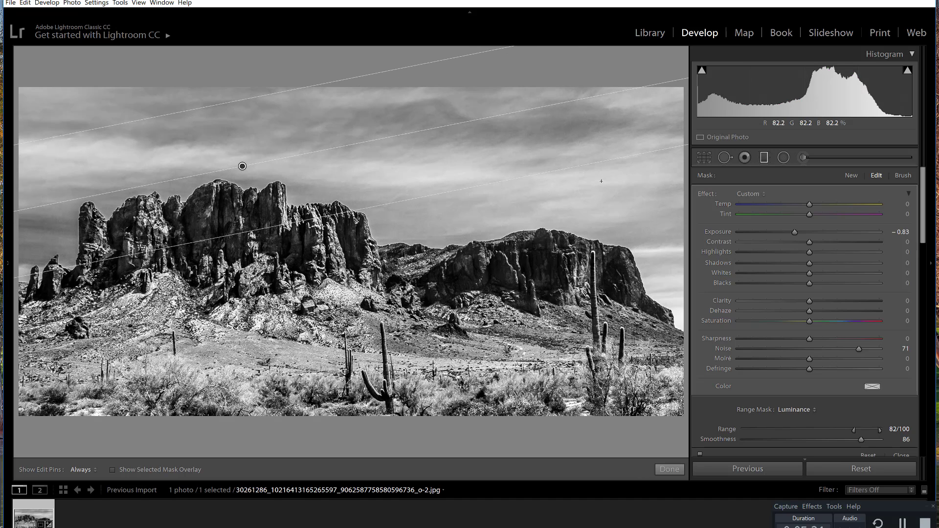
# Step: Add an angled graduated filter over the right-hand sky with Exposure -0.18, and another rising from the photo's lower edge over the desert foreground
pyautogui.moveTo(597, 178); pyautogui.dragTo(586, 229)
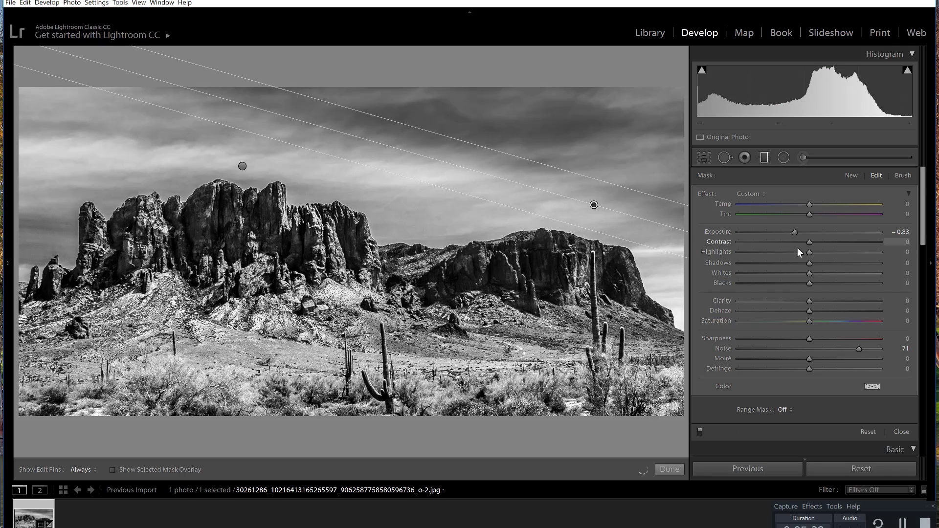
pyautogui.moveTo(793, 233); pyautogui.dragTo(801, 234)
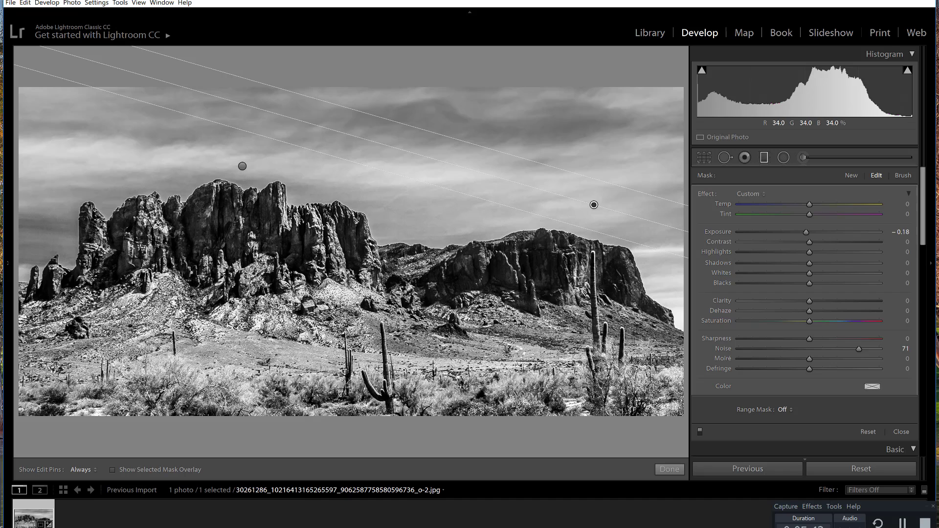
pyautogui.moveTo(650, 412); pyautogui.dragTo(651, 316)
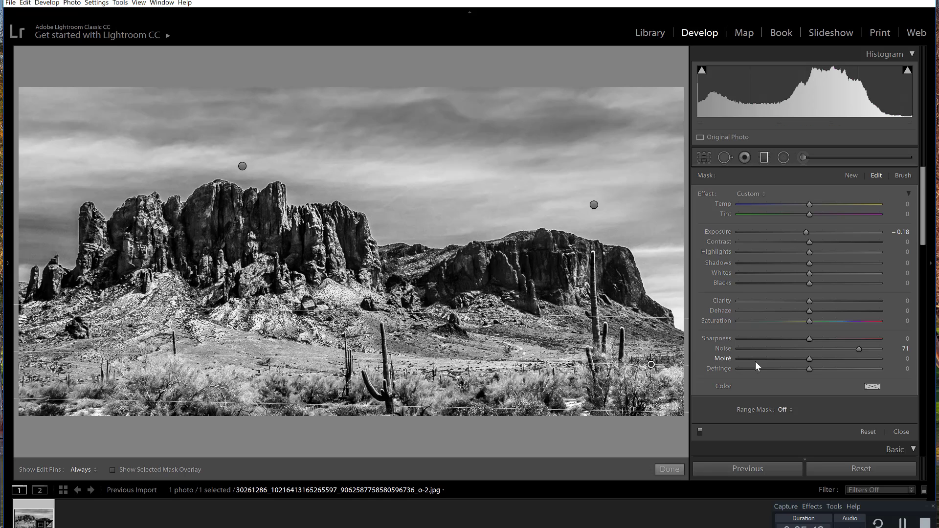
# Step: Place a round radial filter over the base of the left mountain, invert it, and set its Feather to 92
pyautogui.click(782, 157)
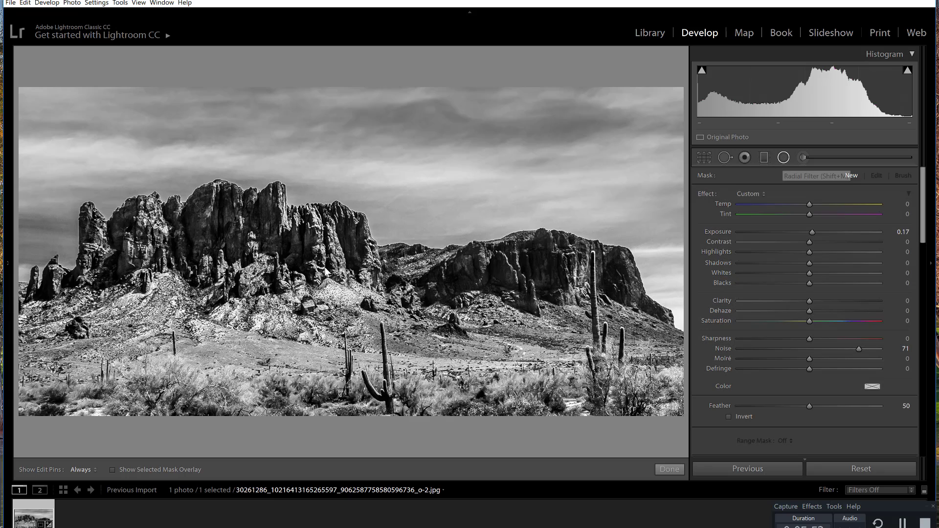
pyautogui.moveTo(198, 243); pyautogui.dragTo(253, 289)
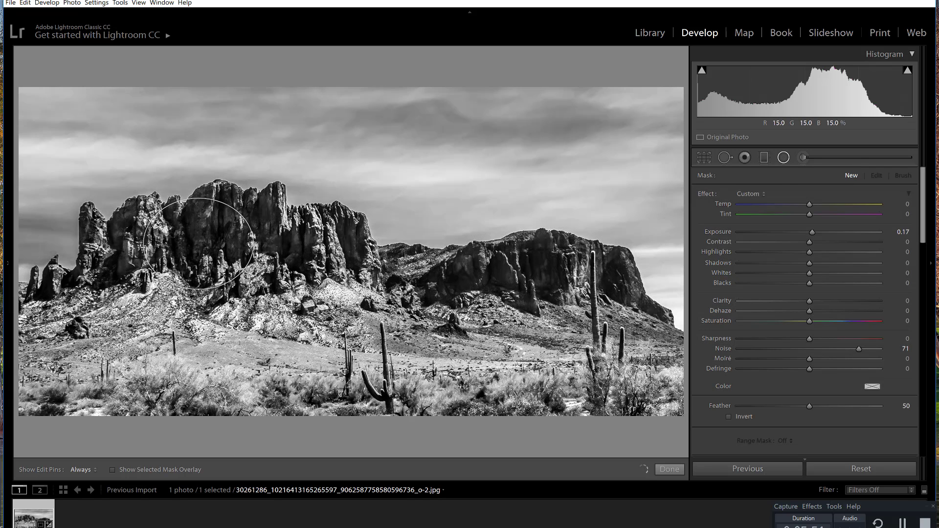
pyautogui.moveTo(200, 244); pyautogui.dragTo(221, 271)
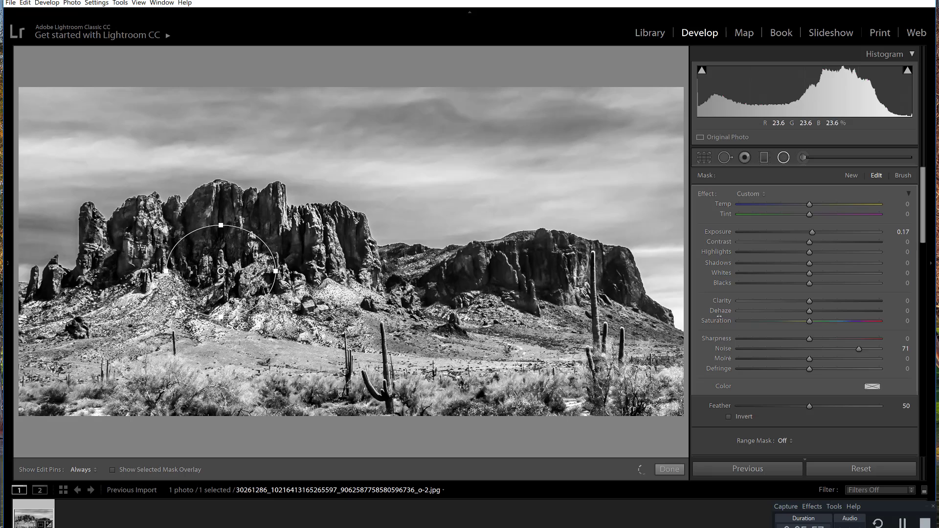
pyautogui.click(728, 417)
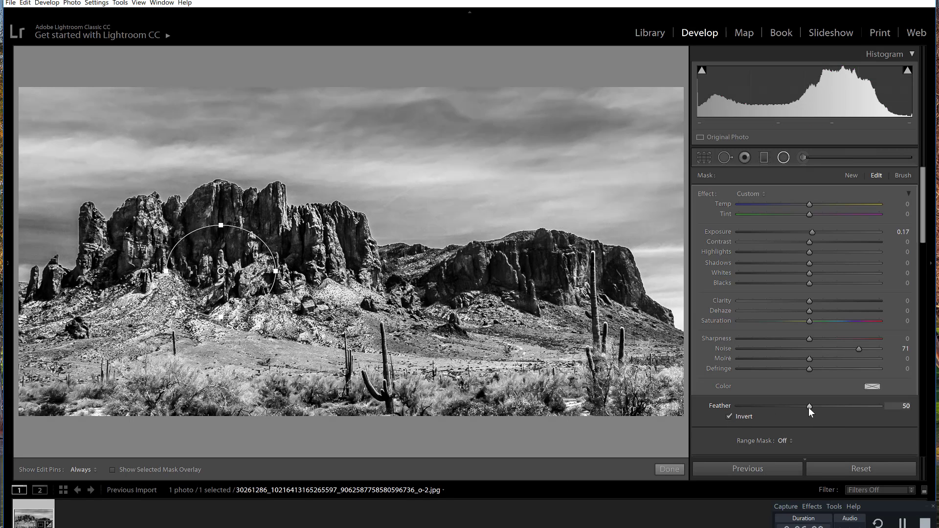
pyautogui.moveTo(875, 413); pyautogui.dragTo(871, 414)
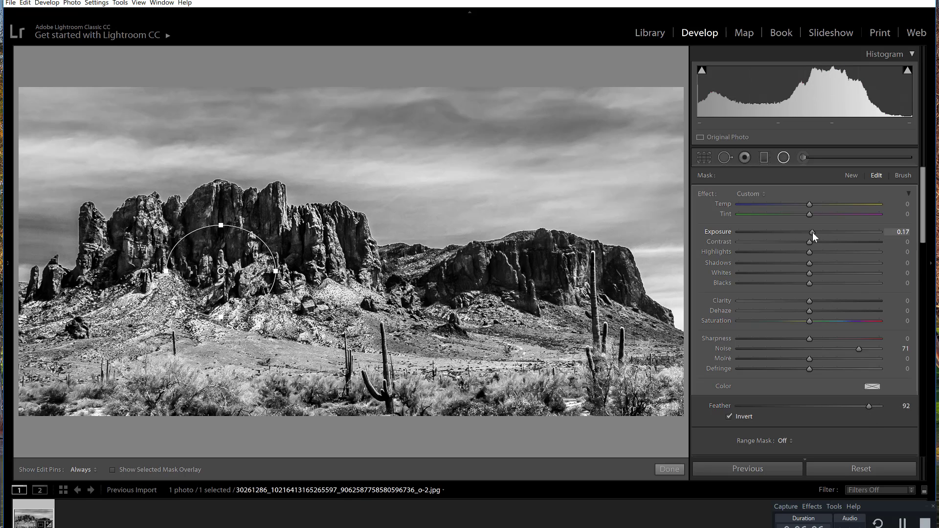
# Step: Raise the radial filter's Exposure to 0.78, widen it into an ellipse, and center it on the left mountain's cliffs
pyautogui.moveTo(811, 233)
pyautogui.mouseDown()
pyautogui.moveTo(867, 232)
pyautogui.moveTo(815, 237)
pyautogui.mouseUp()
pyautogui.moveTo(221, 271); pyautogui.dragTo(216, 231)
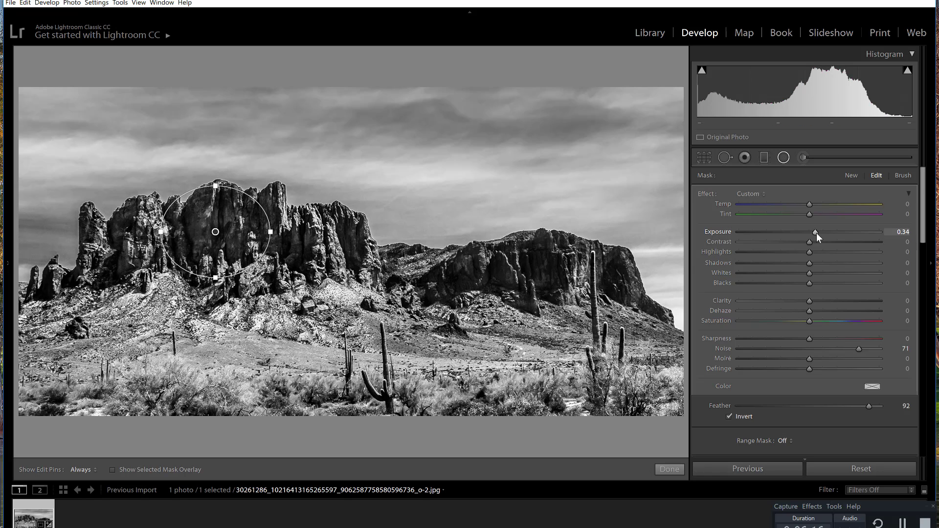
pyautogui.moveTo(816, 233); pyautogui.dragTo(824, 232)
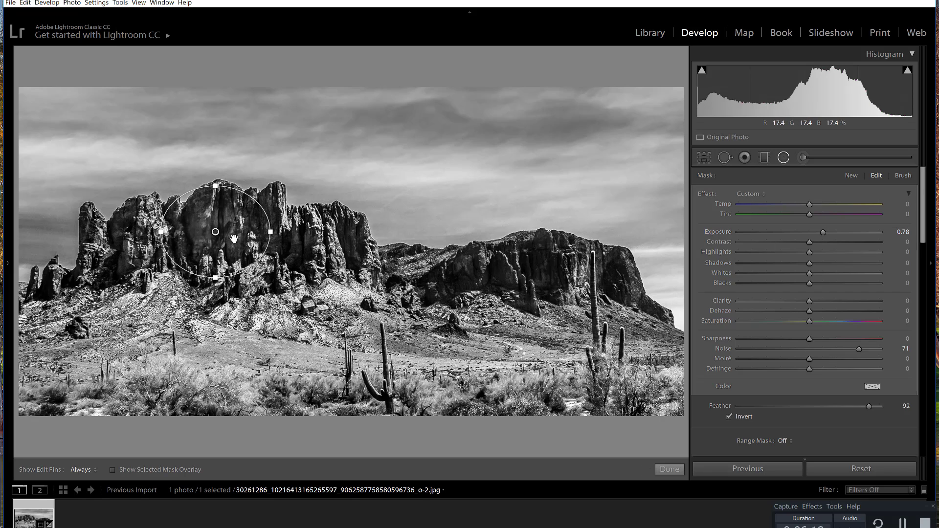
pyautogui.moveTo(270, 232); pyautogui.dragTo(317, 236)
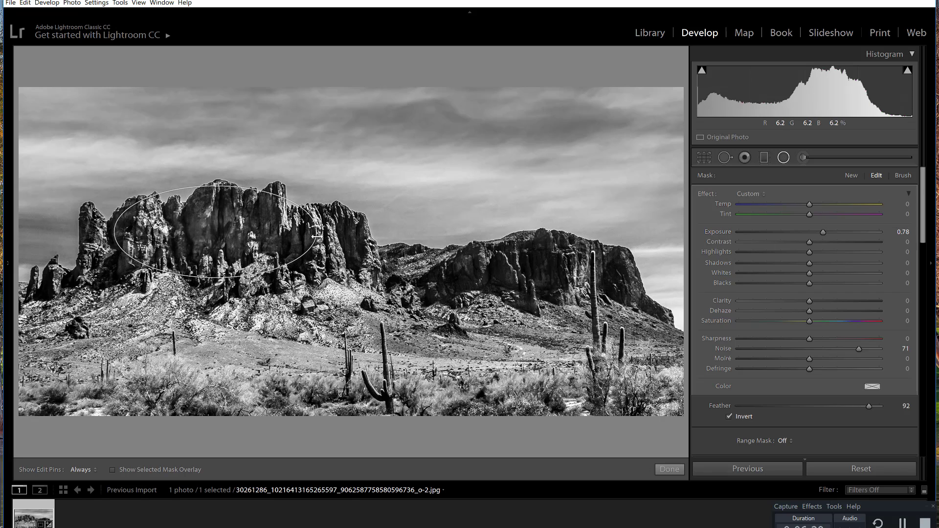
pyautogui.moveTo(217, 235); pyautogui.dragTo(242, 250)
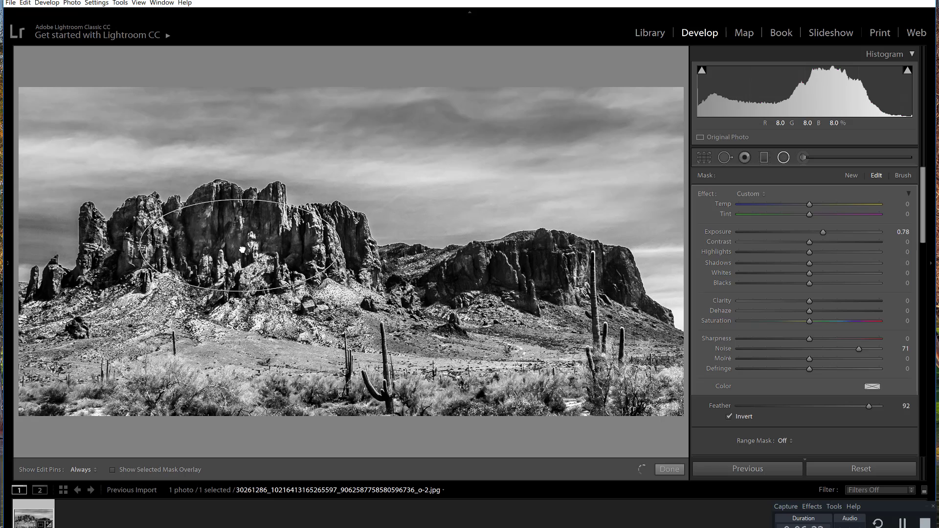
# Step: Duplicate the left mountain's radial filter, move the copy onto the right mountain, and flatten it to fit the cliff face
pyautogui.rightClick(242, 250)
pyautogui.click(259, 257)
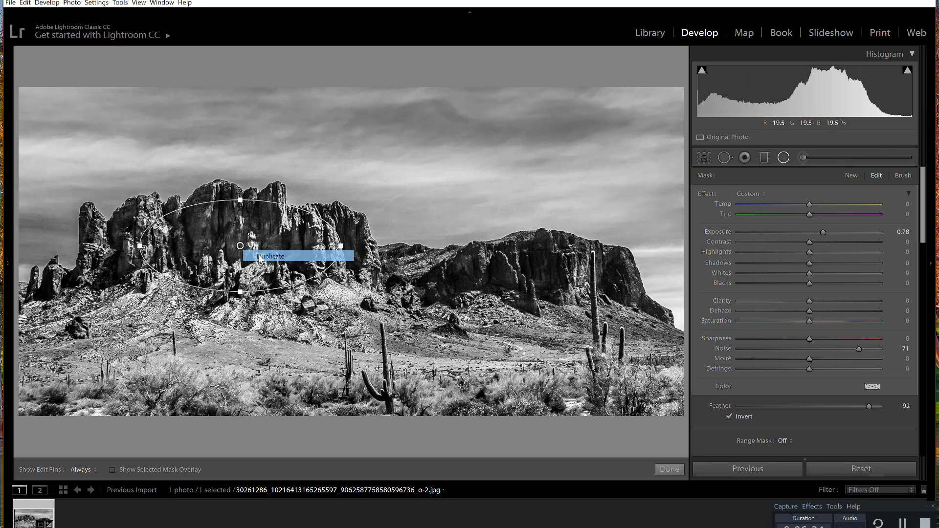
pyautogui.moveTo(260, 257); pyautogui.dragTo(580, 286)
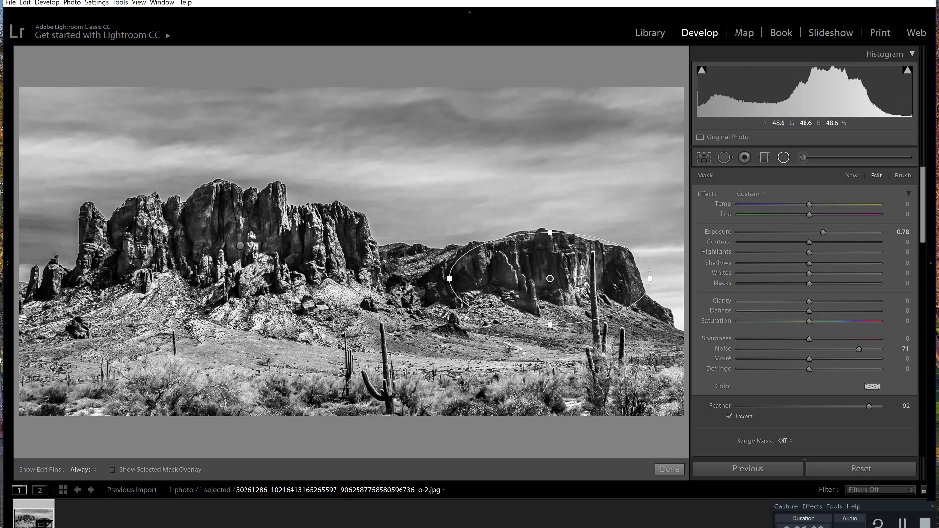
pyautogui.moveTo(550, 324); pyautogui.dragTo(550, 309)
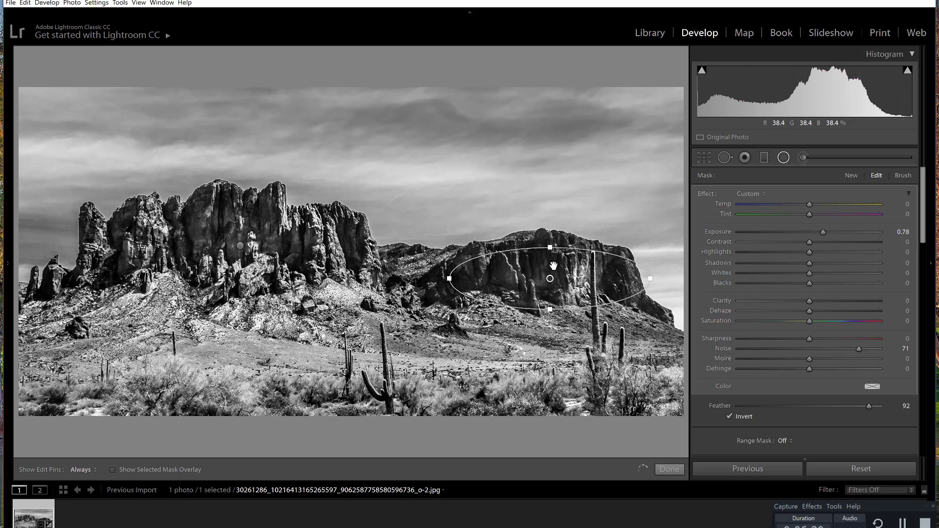
pyautogui.moveTo(549, 248); pyautogui.dragTo(549, 253)
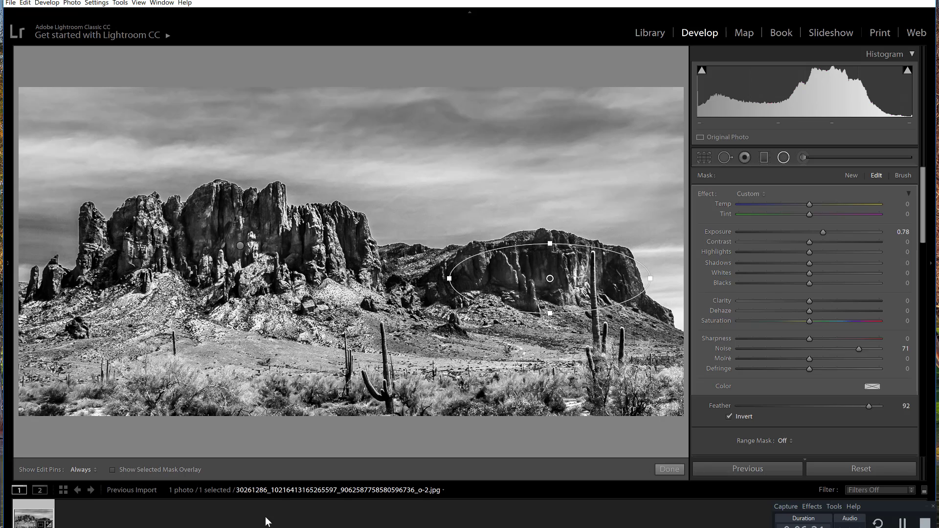
# Step: Duplicate the right mountain's radial filter onto the bright slope below the left mountain, and set the copy's Exposure to -0.51
pyautogui.rightClick(550, 281)
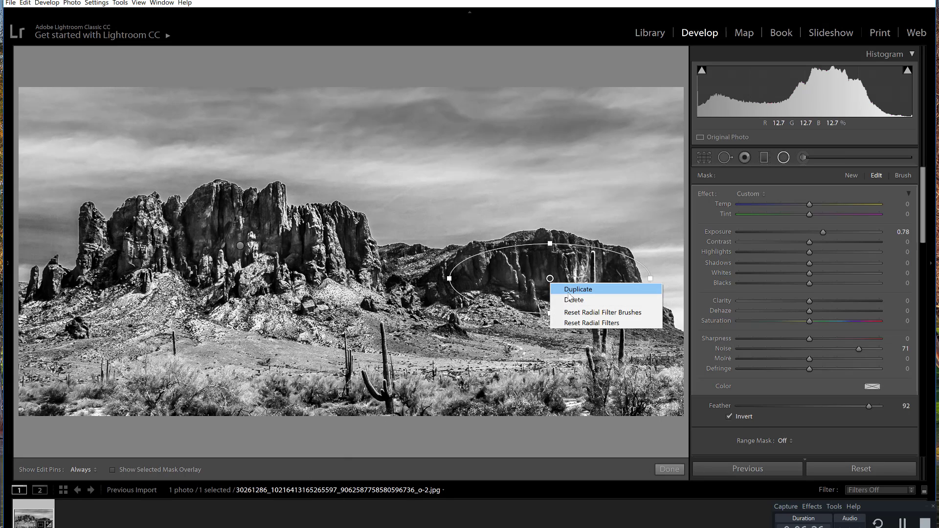
pyautogui.click(562, 287)
pyautogui.moveTo(550, 279); pyautogui.dragTo(248, 329)
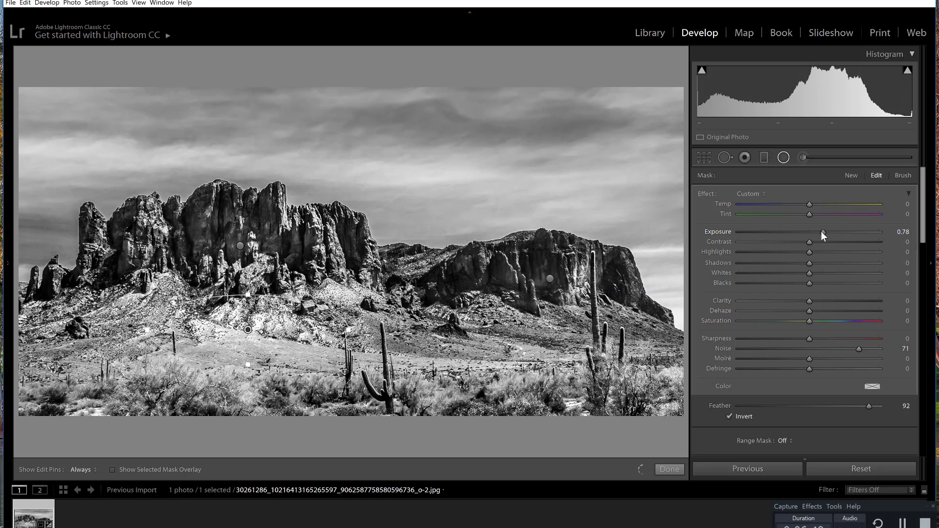
pyautogui.moveTo(820, 231); pyautogui.dragTo(800, 234)
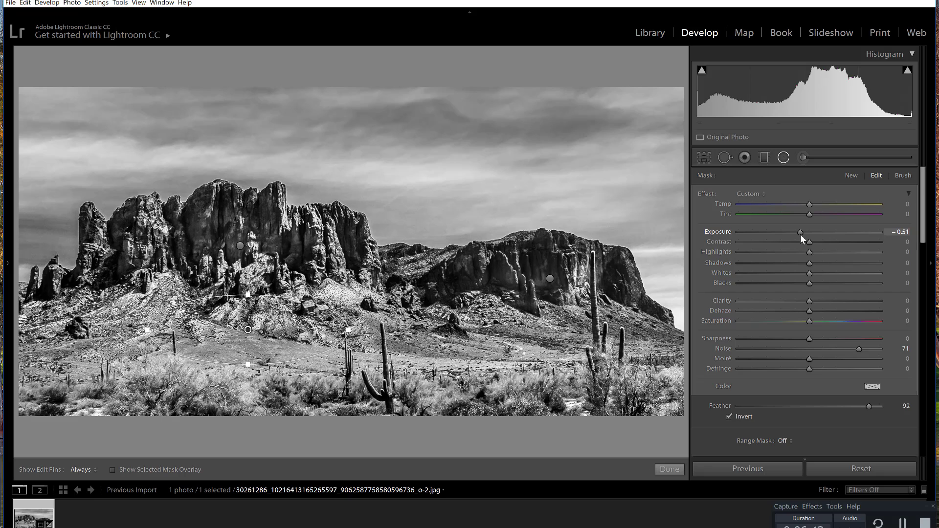
# Step: Duplicate the slope's radial filter onto the foreground brush between the tall cacti, and finish the radial filter editing
pyautogui.rightClick(248, 331)
pyautogui.click(250, 334)
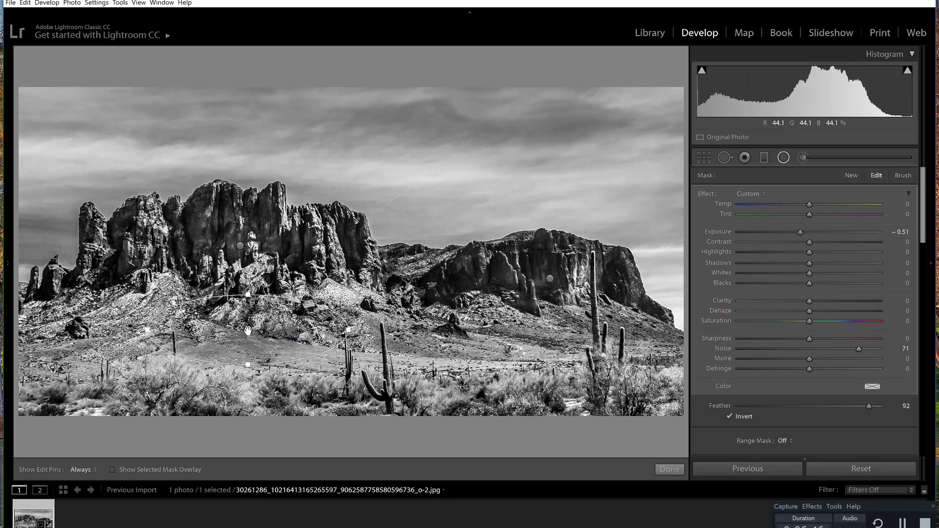
pyautogui.moveTo(249, 331); pyautogui.dragTo(488, 367)
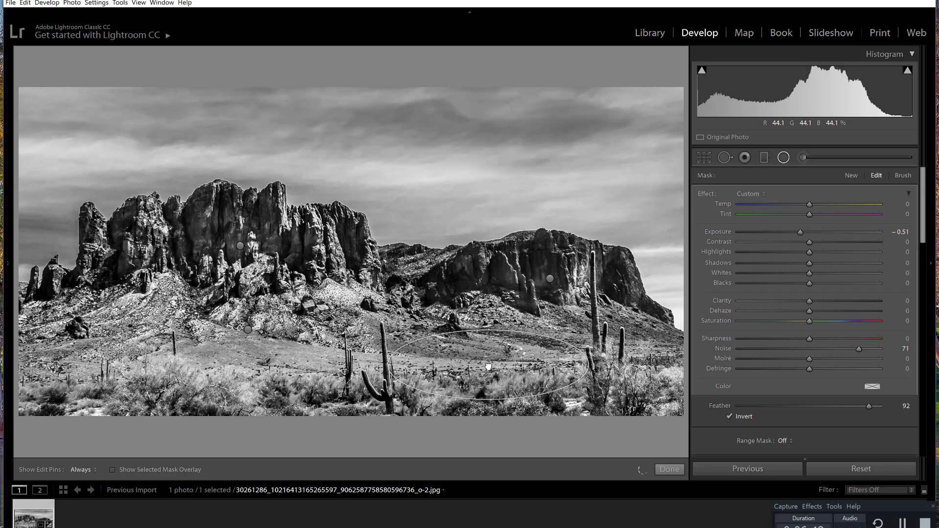
pyautogui.moveTo(487, 366)
pyautogui.click(668, 469)
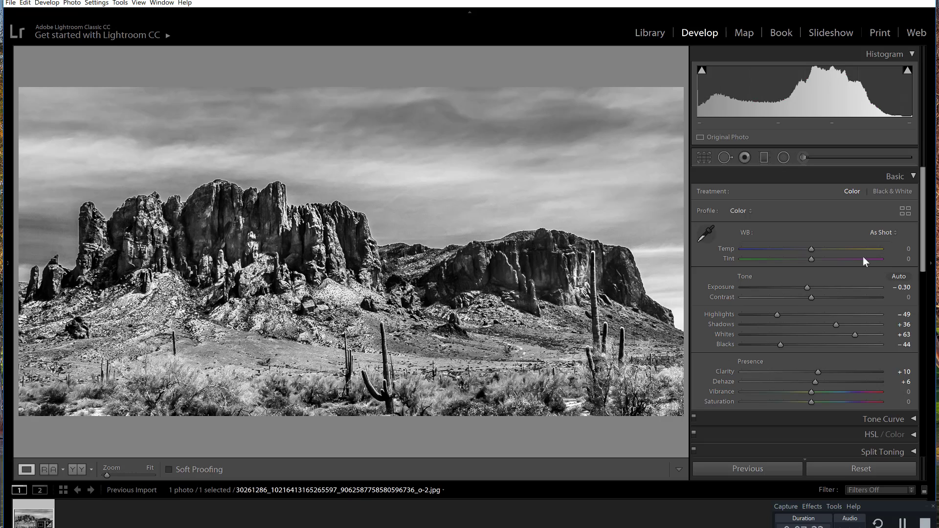
# Step: Collapse the Basic and Detail sections to bring the Transform, Effects and Calibration sections within reach
pyautogui.click(914, 177)
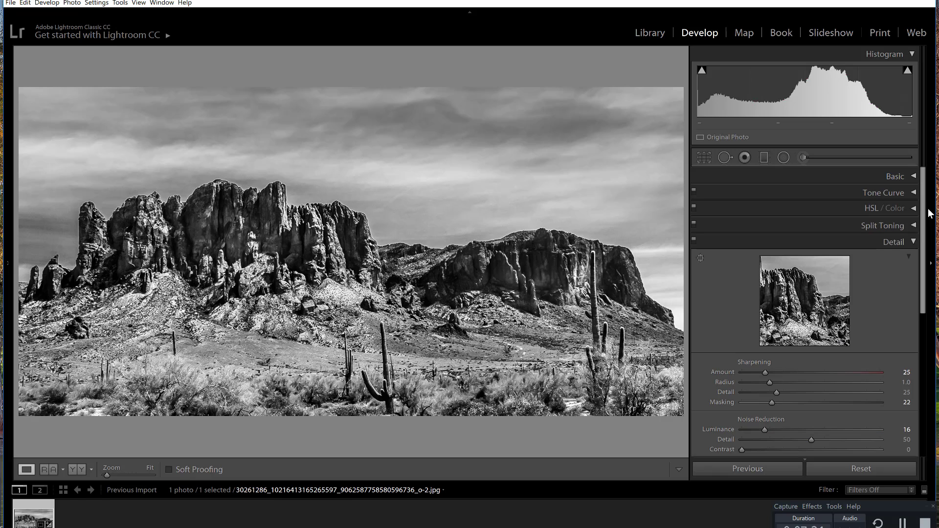
pyautogui.click(913, 240)
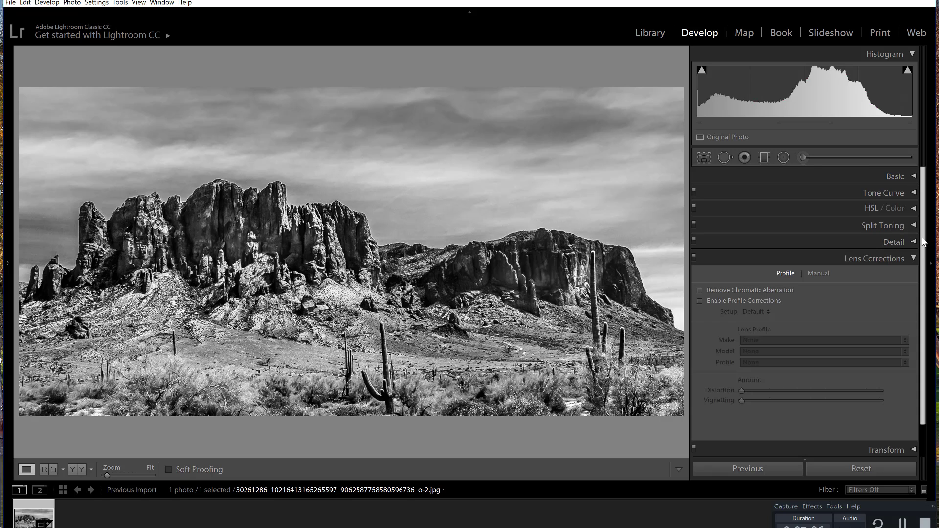
pyautogui.moveTo(922, 238); pyautogui.dragTo(922, 311)
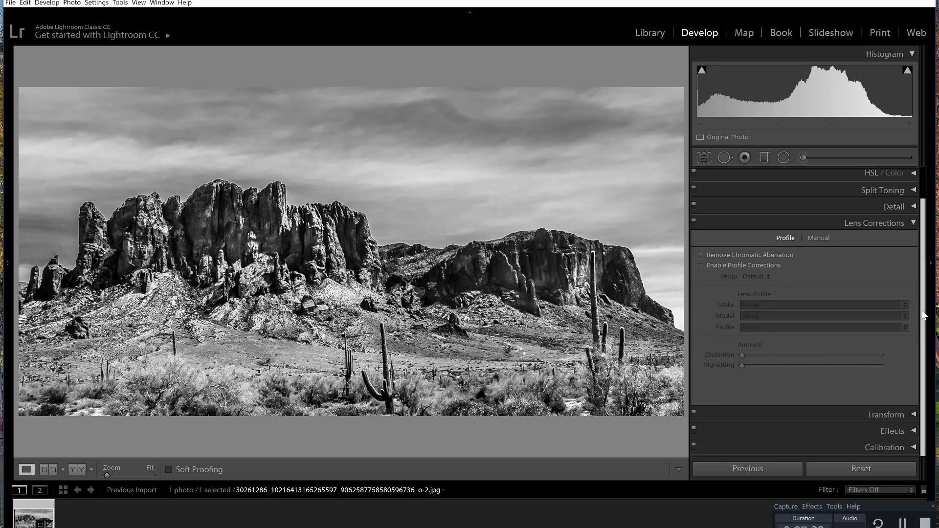